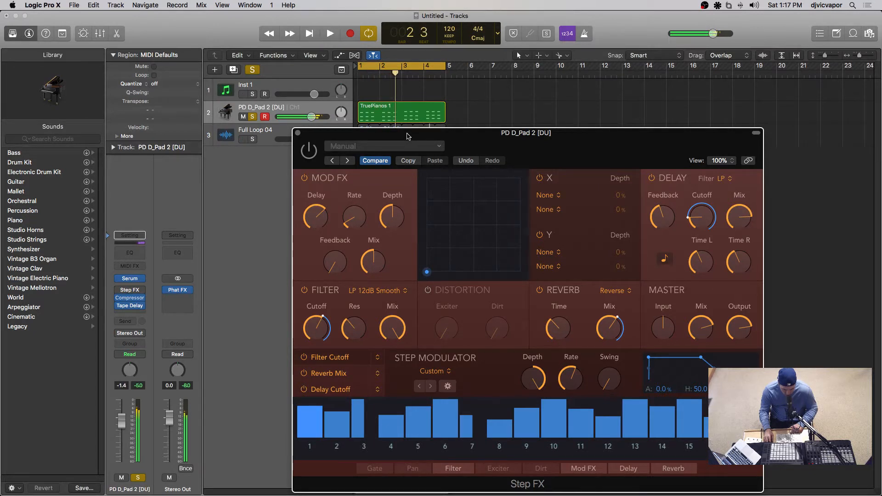
Move the Step FX window higher over the arrangement, enable the plug-in and play the loop.
drag(407, 136, 387, 84)
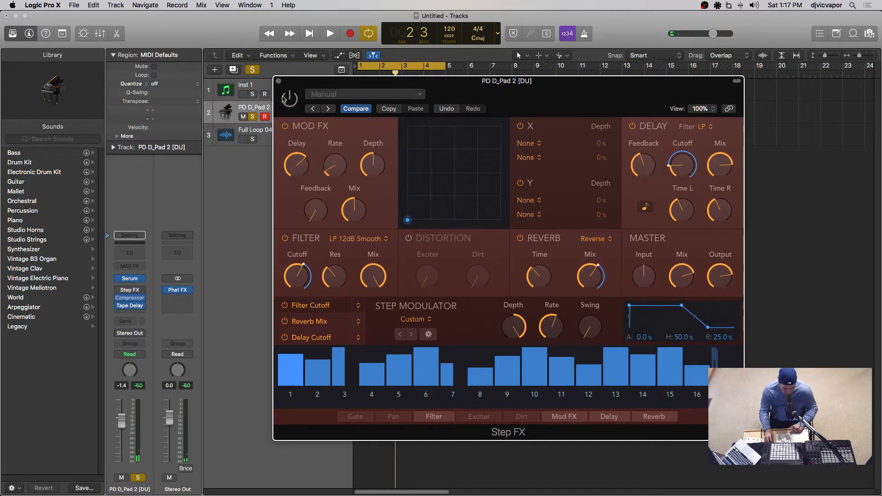
mouse_move(292, 86)
mouse_down()
mouse_move(285, 123)
mouse_move(270, 134)
mouse_move(289, 90)
mouse_up()
key(space)
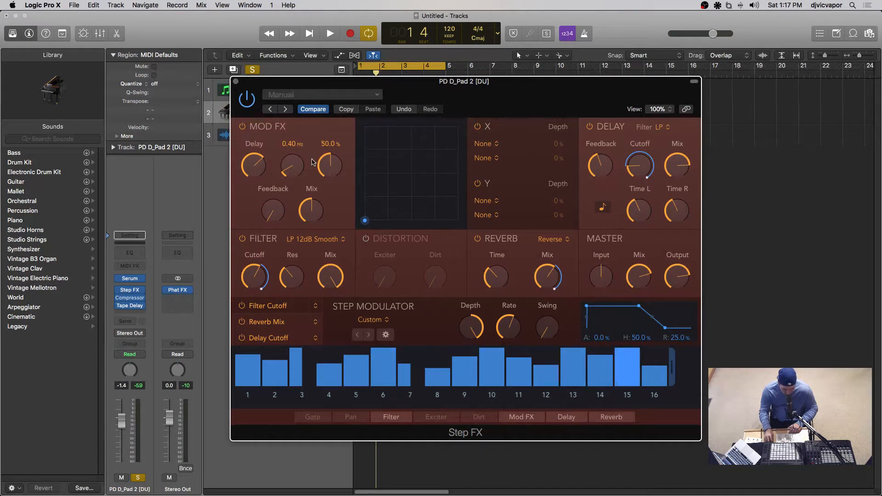
Switch off the Filter, Reverb and Delay sections in Step FX to isolate Mod FX.
mouse_move(256, 164)
click(243, 239)
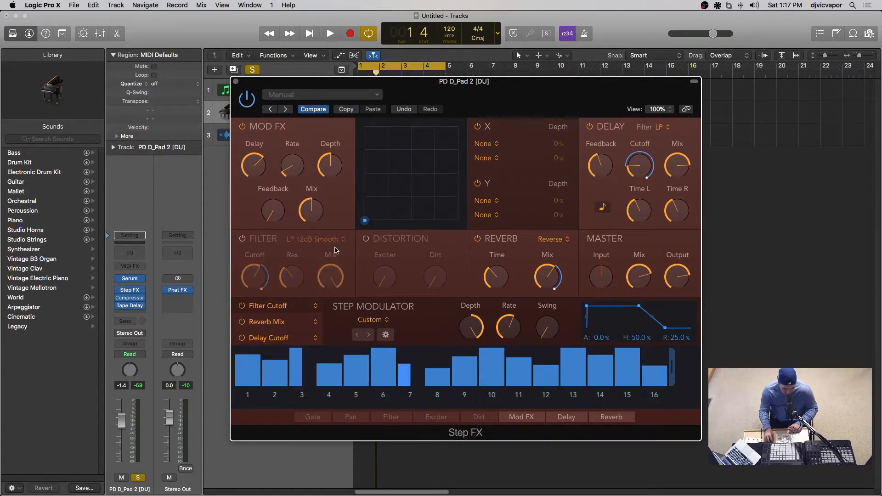
click(478, 238)
click(589, 127)
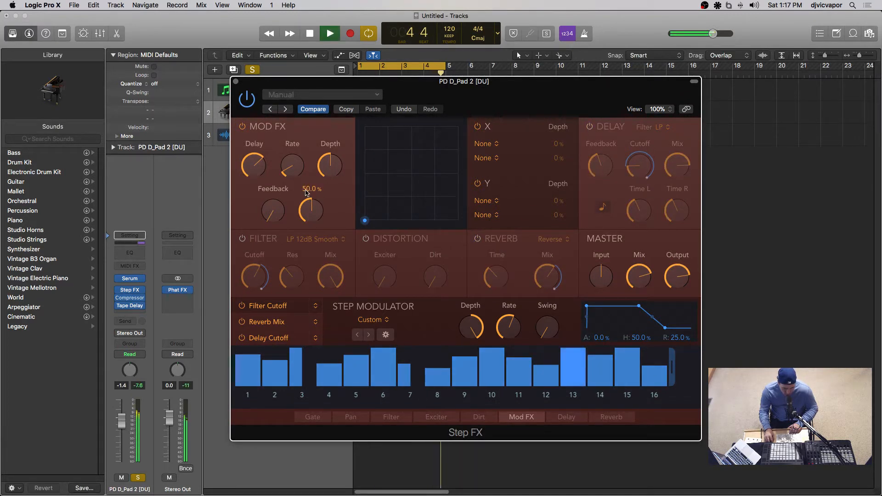
Raise the Mod FX delay, rate and feedback, and set its mix to 66.7% and depth to 73%.
mouse_move(266, 170)
drag(266, 170, 255, 221)
mouse_move(288, 164)
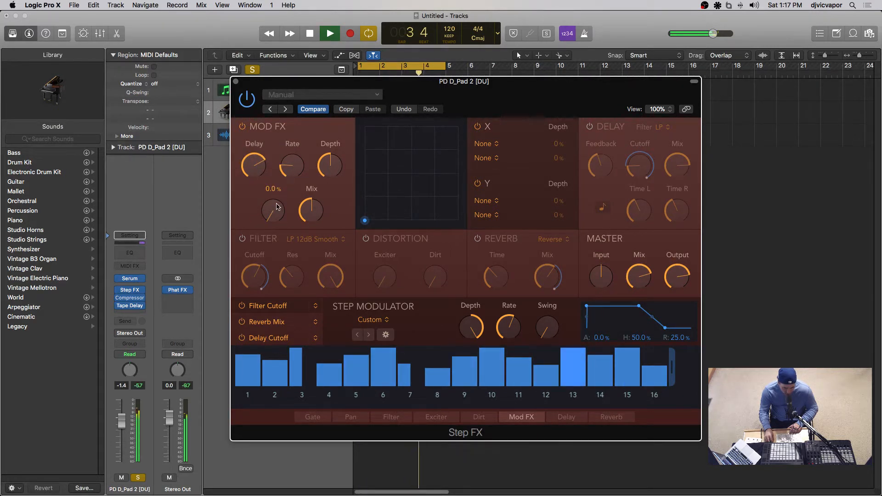
drag(274, 210, 276, 178)
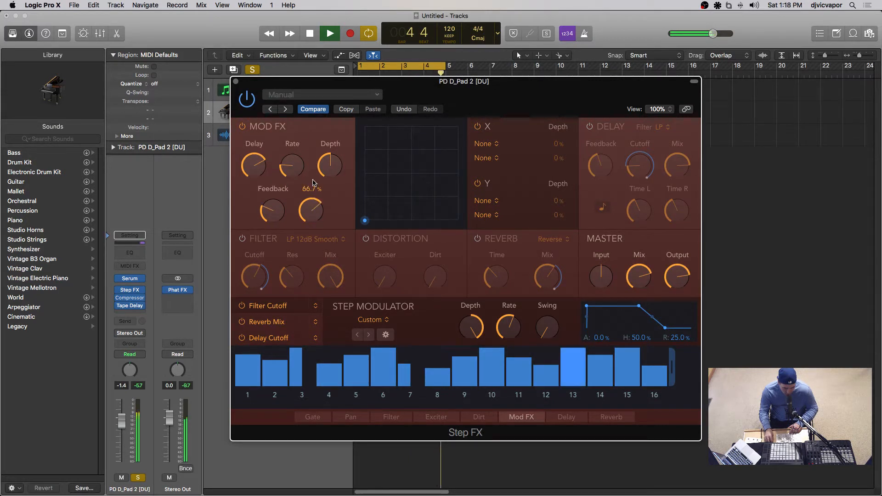
drag(330, 166, 330, 133)
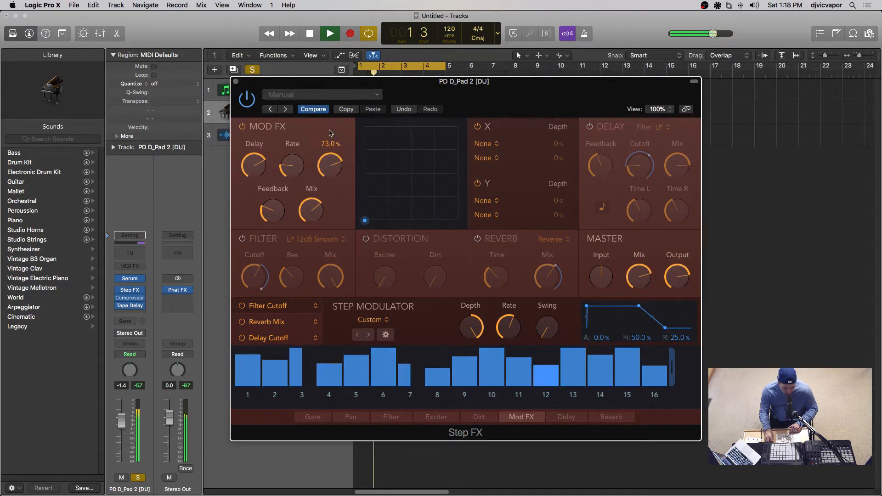
Switch off Mod FX and review the targets available for the XY pad's first X assignment, keeping None.
click(243, 127)
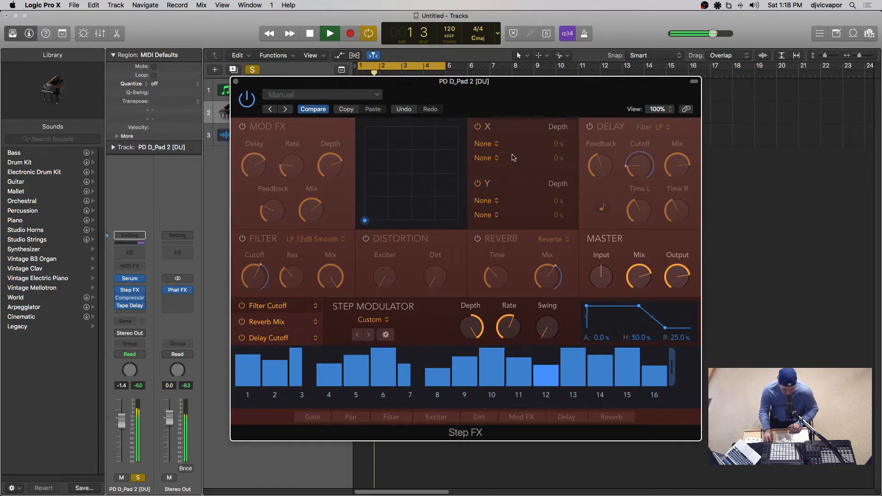
click(492, 146)
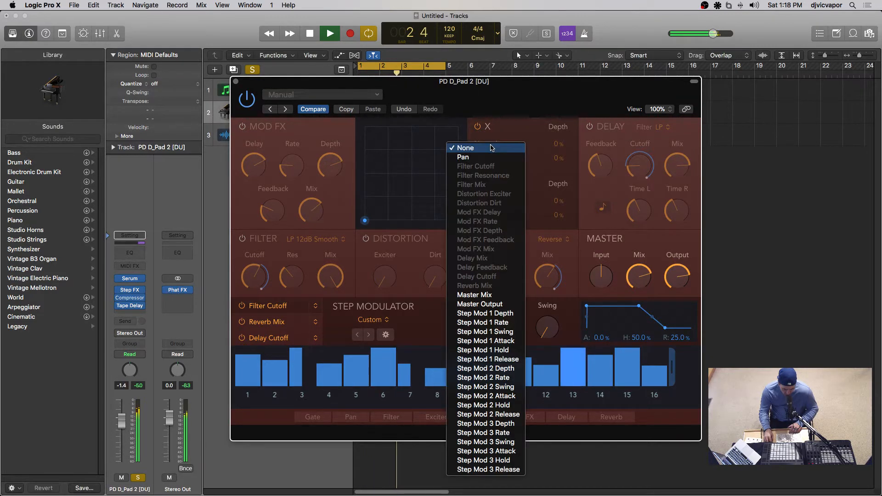
click(493, 147)
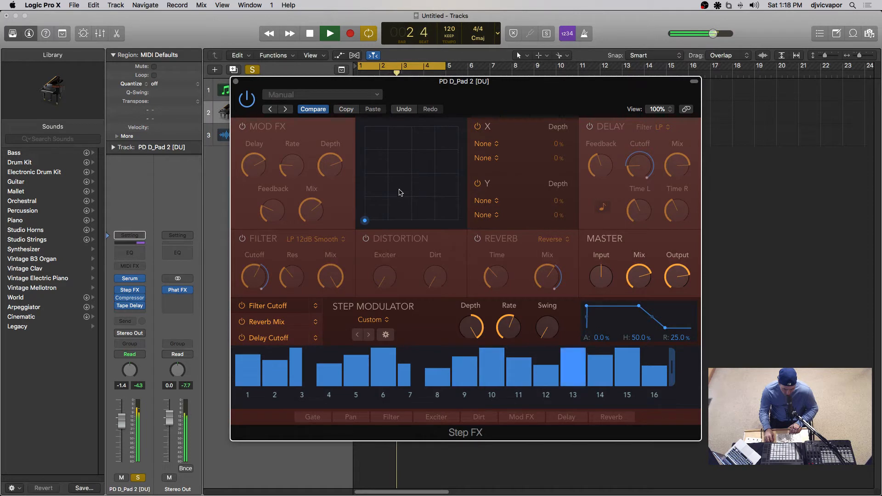
Switch the Delay, Filter and Mod FX sections back on.
click(590, 127)
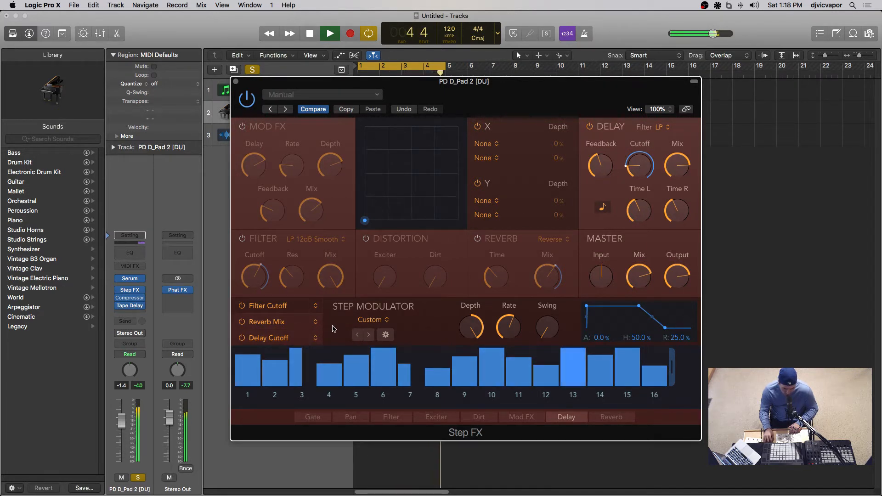
click(242, 239)
click(242, 127)
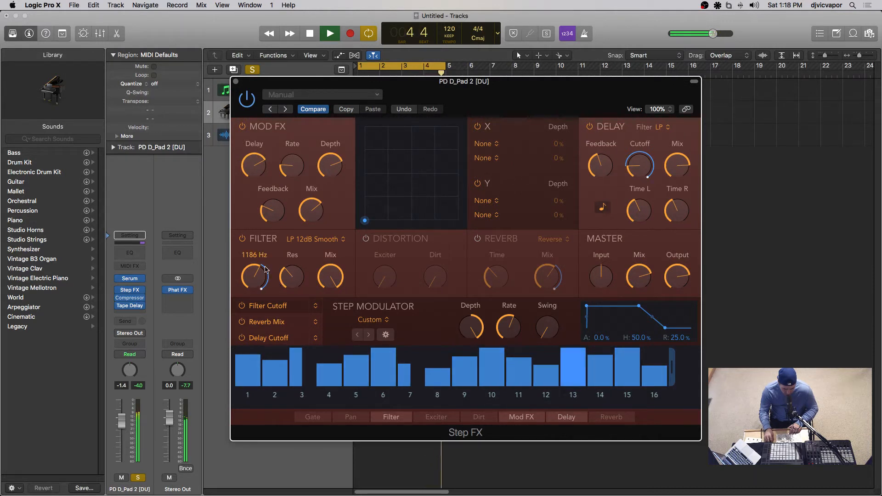
Review the types offered for the Filter section and the delay's filter, keeping LP 12dB Smooth and LP.
click(309, 240)
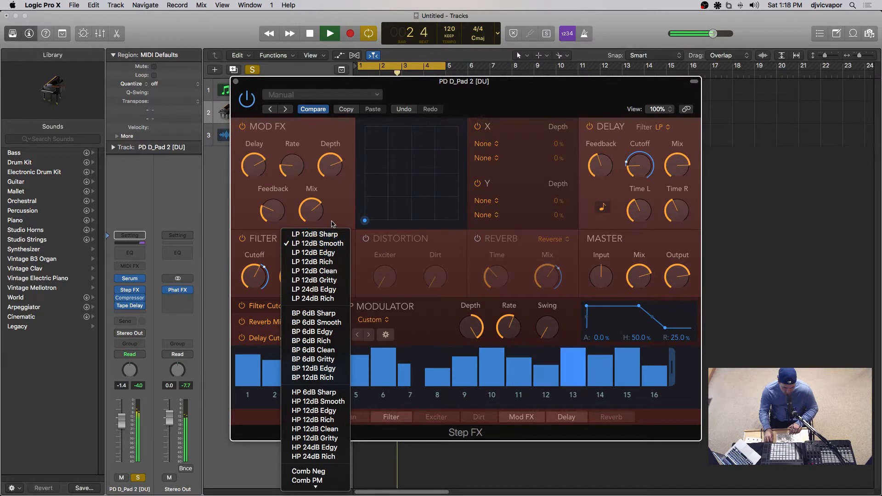
click(582, 139)
click(665, 128)
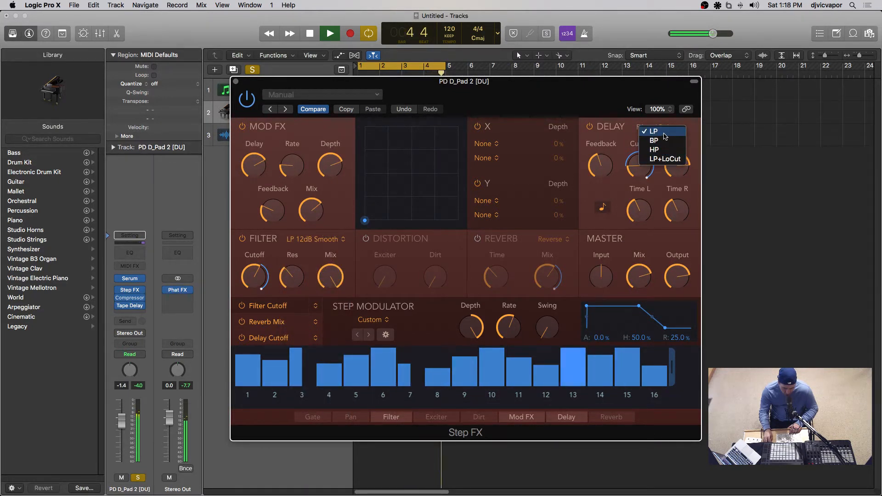
click(616, 127)
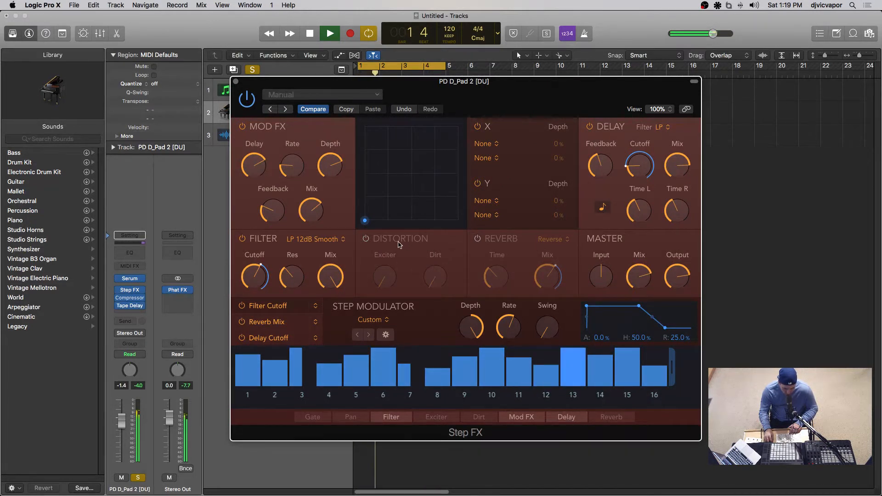
Switch the Reverb section back on and review its reverb types, keeping Reverse.
click(479, 239)
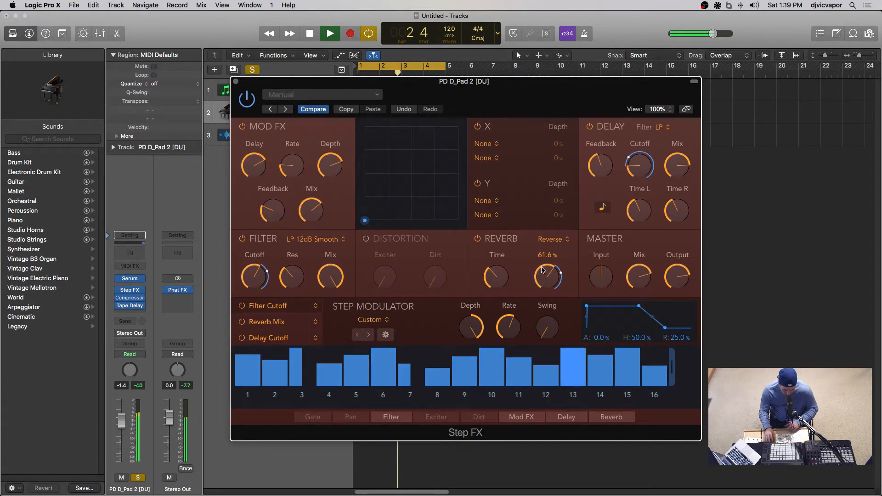
click(558, 240)
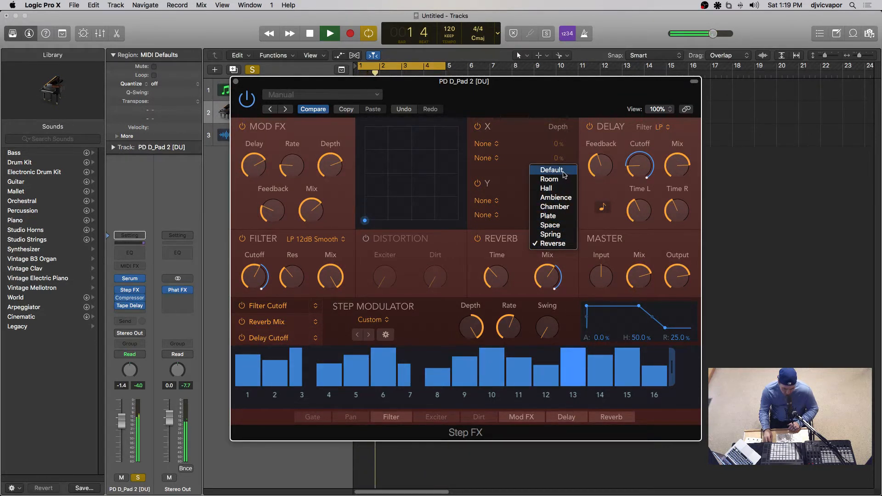
click(549, 247)
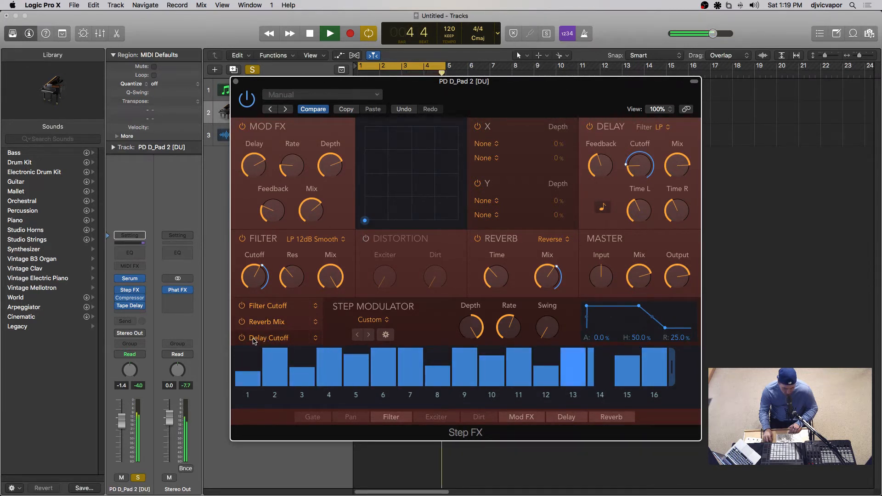
Disable the Reverb Mix and Delay Cutoff step modulators, keep Filter Cutoff enabled and display its step pattern.
click(241, 322)
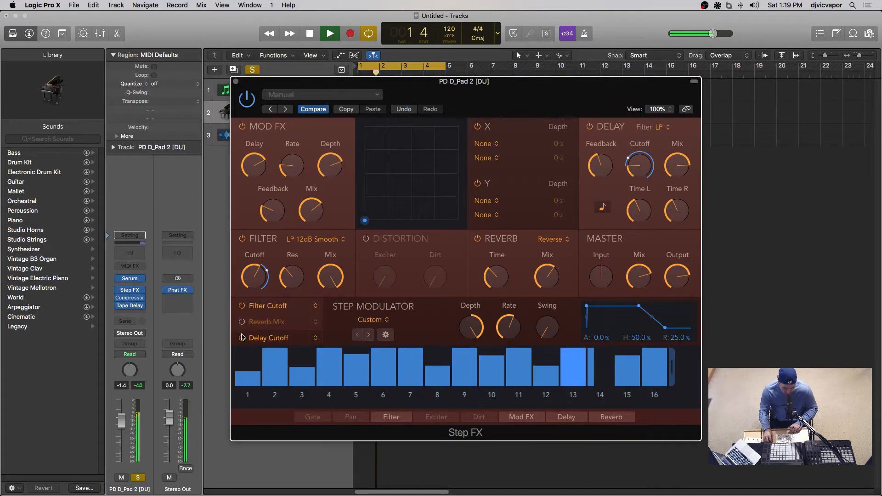
click(240, 306)
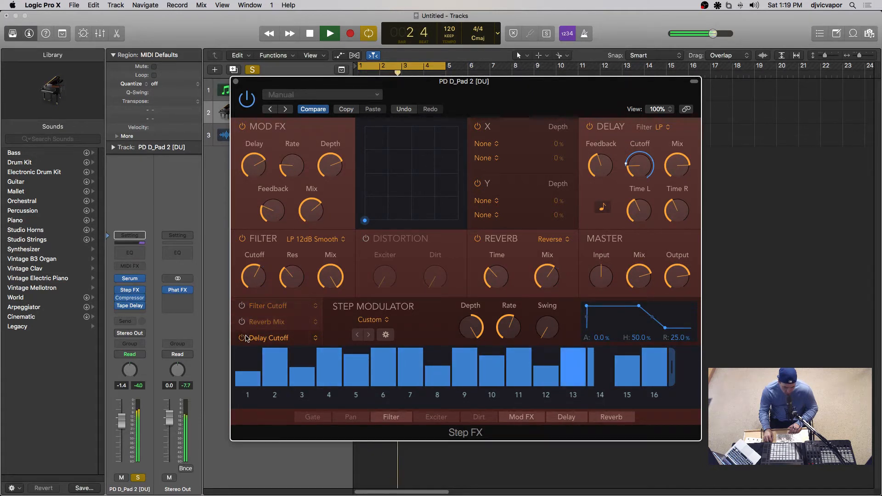
click(242, 338)
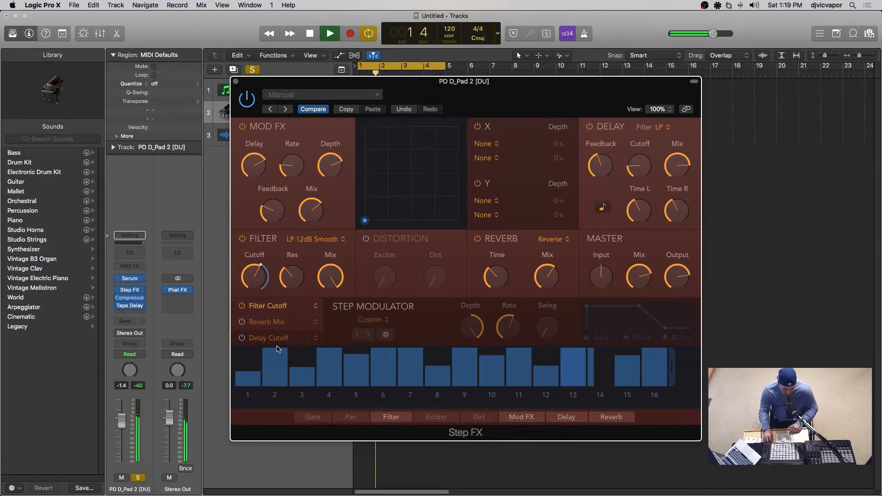
click(281, 312)
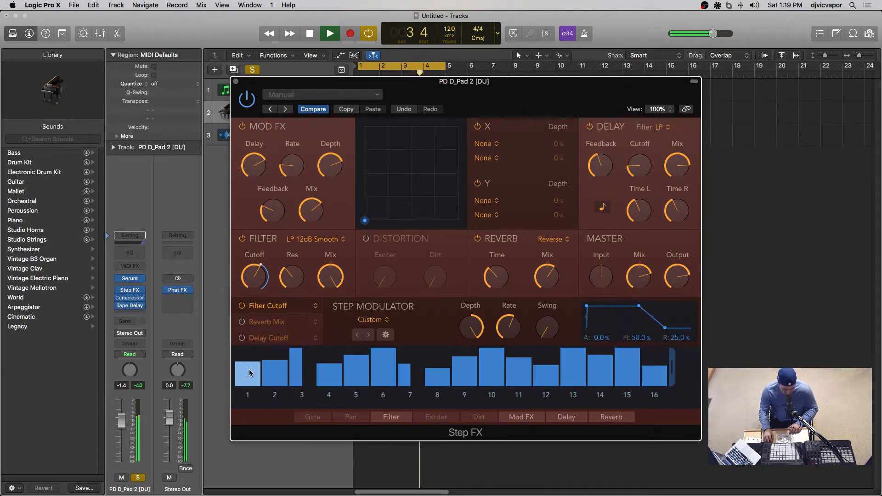
Shorten step 1 and turn off steps 3 and 5 in the Filter Cutoff pattern.
drag(247, 369, 257, 376)
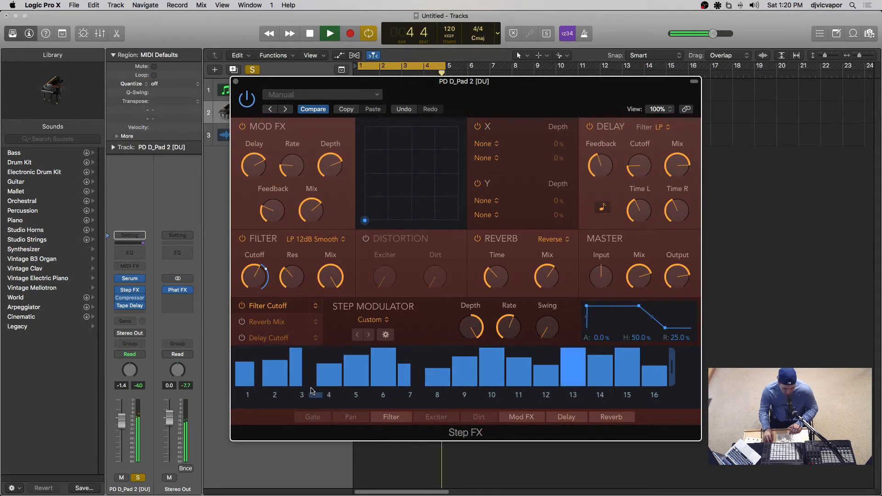
drag(302, 373, 303, 394)
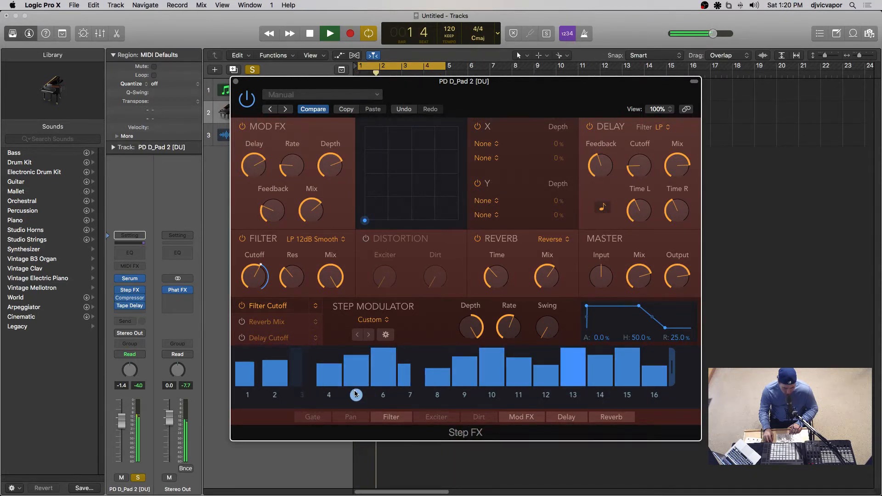
drag(359, 386, 355, 394)
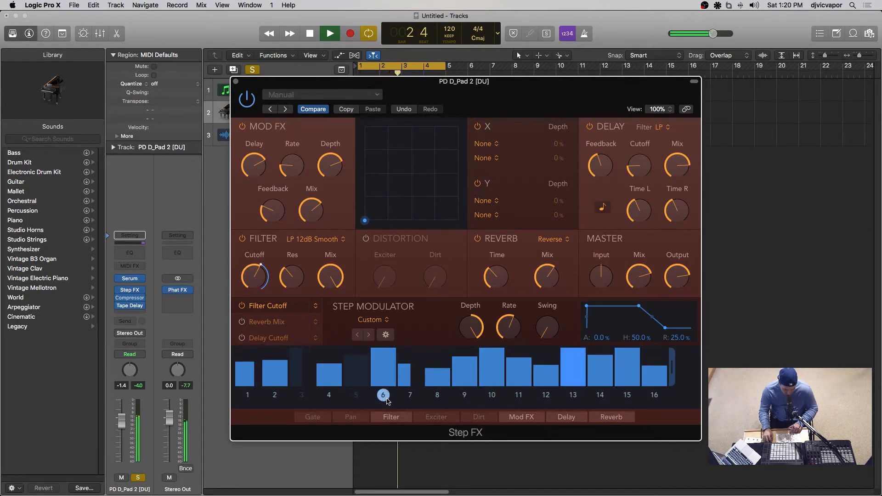
Reactivate step 5 by tying it to step 6, and lower and shorten step 5's bar.
click(369, 397)
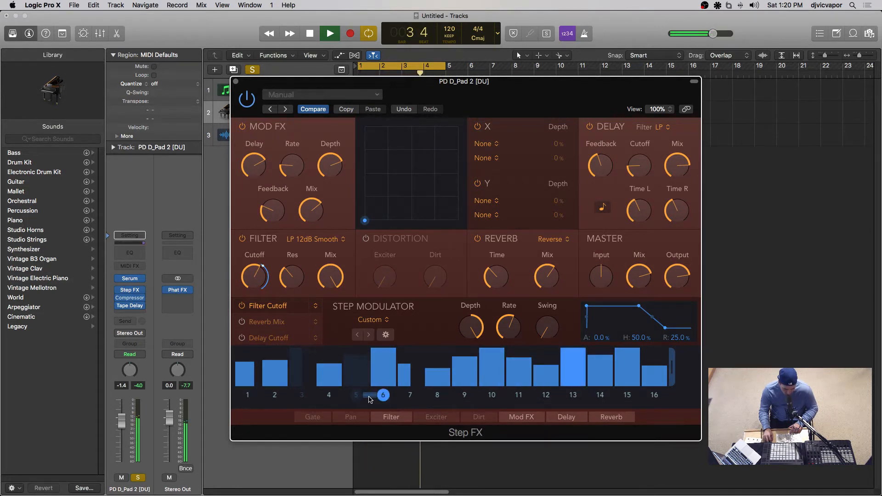
click(353, 357)
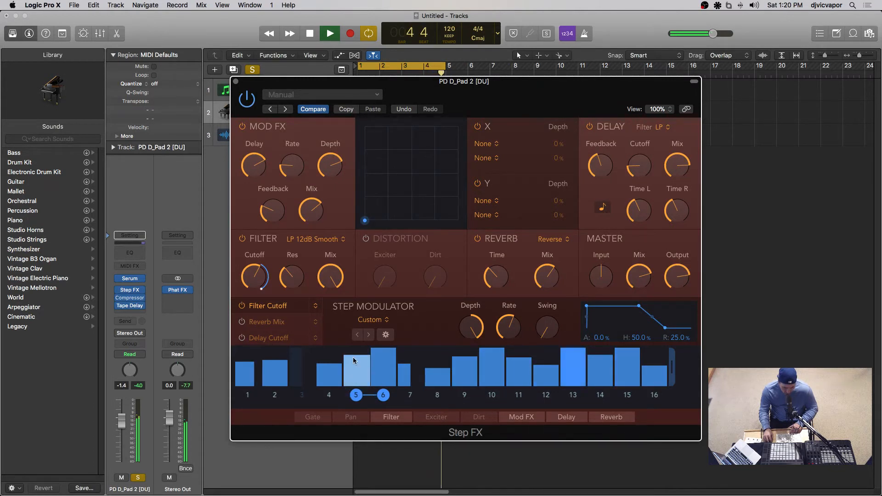
drag(353, 359, 352, 368)
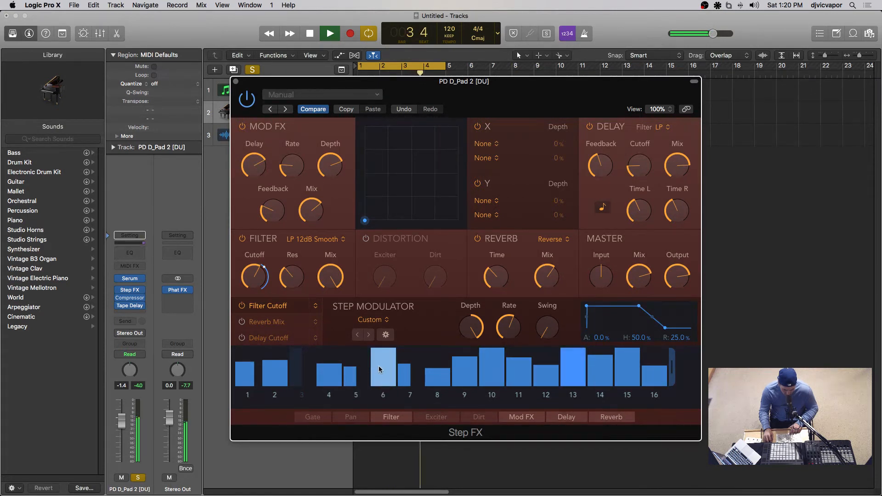
Tie steps 5 through 8 together in the Filter Cutoff pattern.
click(356, 395)
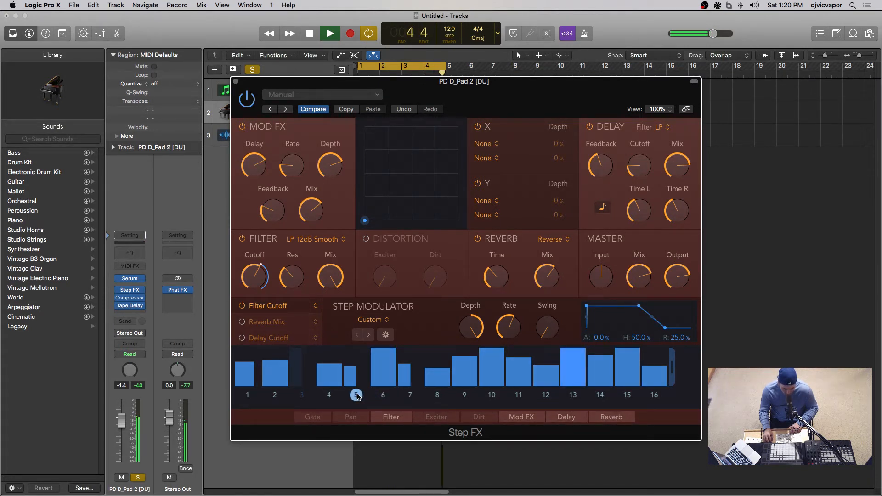
click(373, 396)
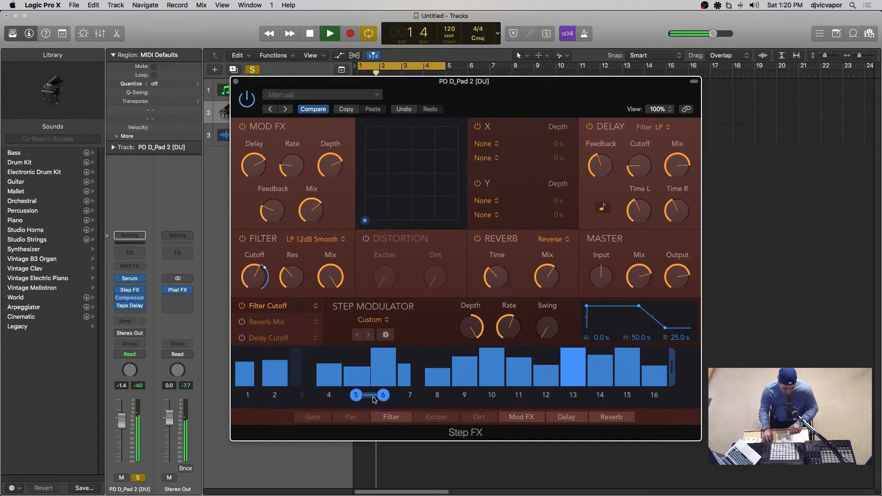
click(397, 396)
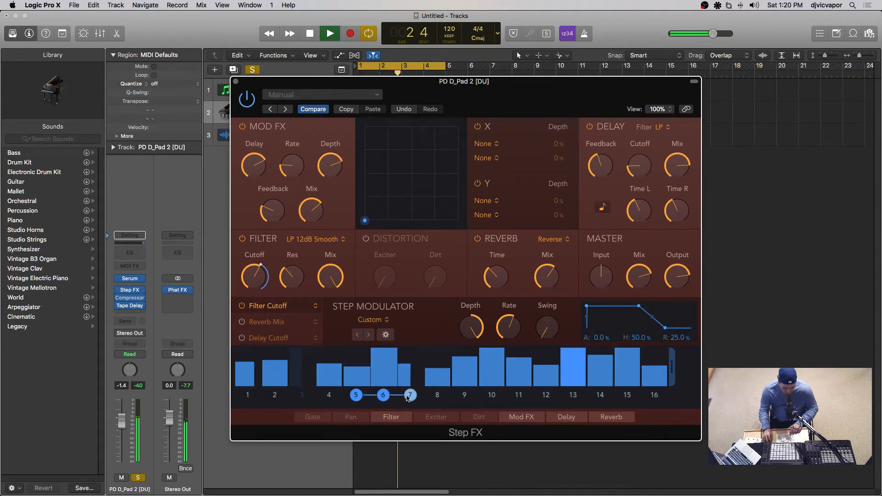
click(423, 395)
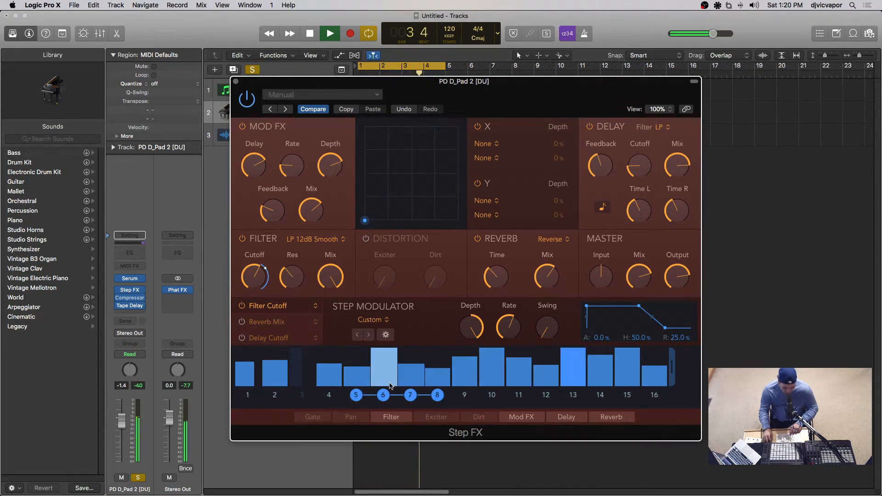
Audition the LFO patterns Sine, Triangle, Ramp Up and Square on the Filter Cutoff modulator and settle on Random Square.
mouse_move(465, 331)
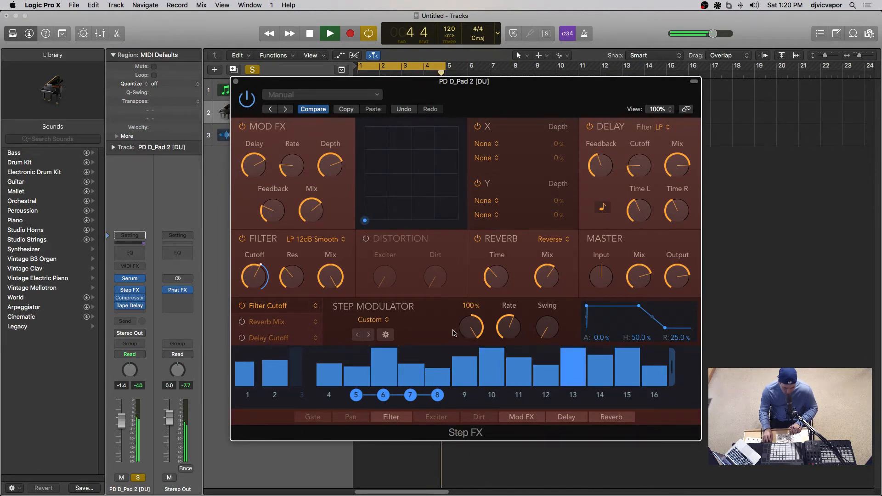
click(388, 322)
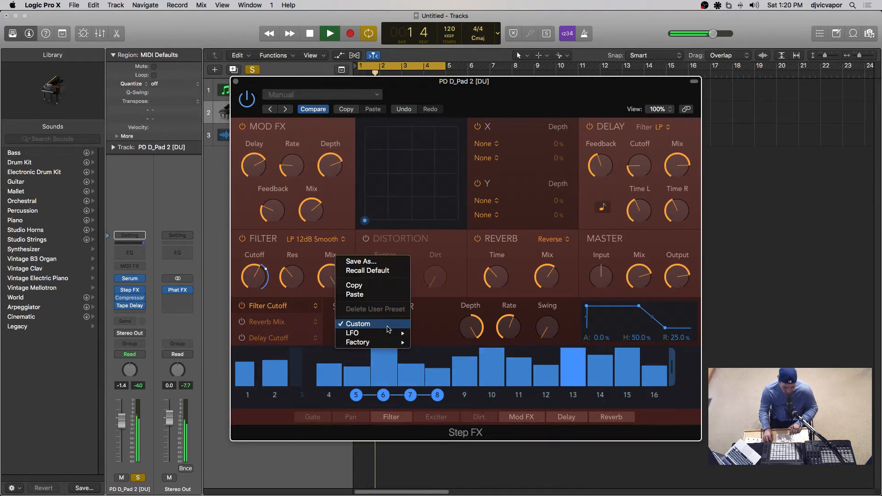
mouse_move(385, 342)
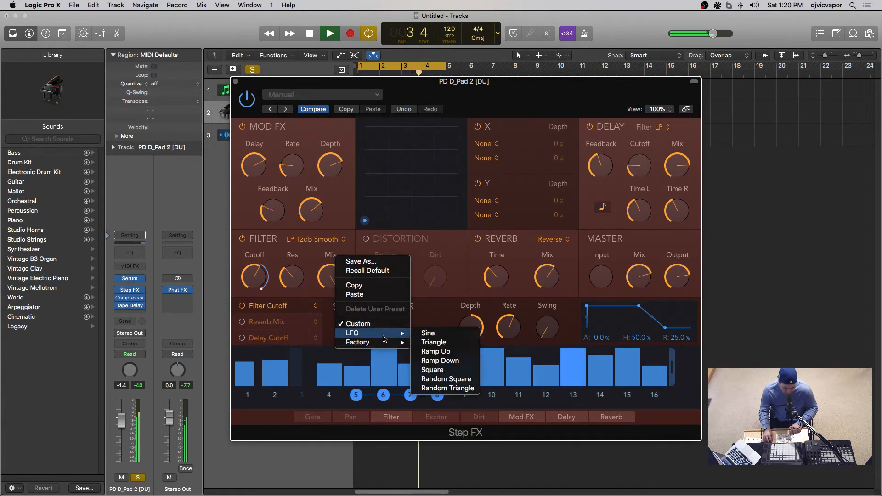
click(420, 316)
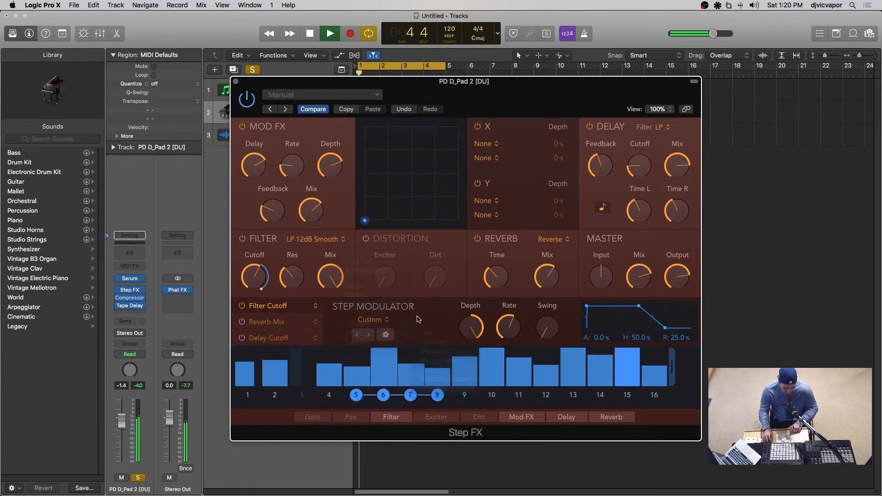
click(369, 334)
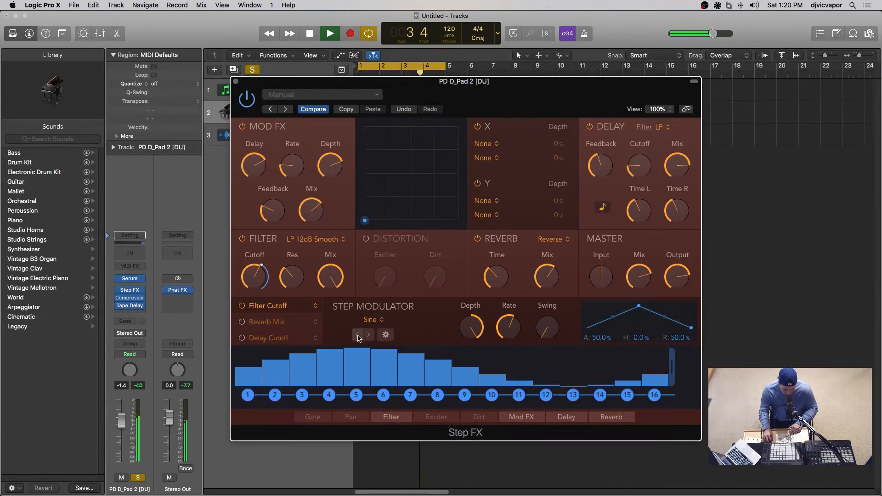
click(369, 335)
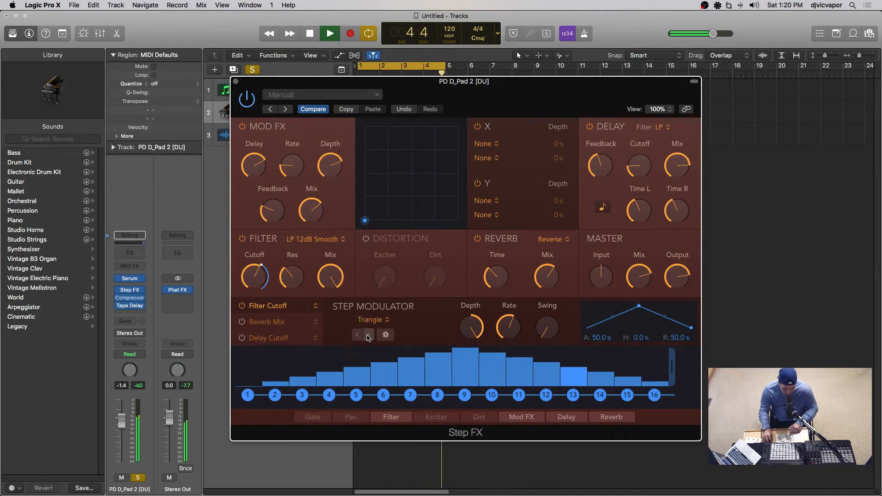
click(370, 335)
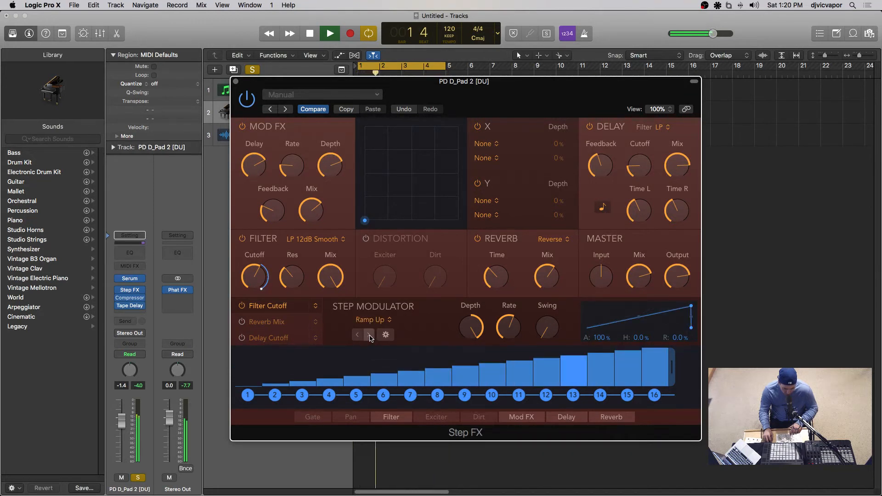
click(361, 336)
click(362, 336)
click(370, 335)
click(370, 336)
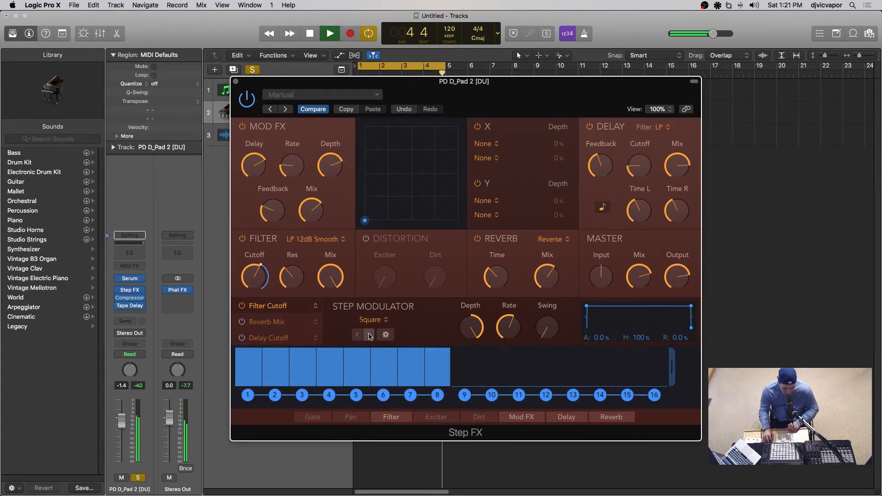
click(369, 335)
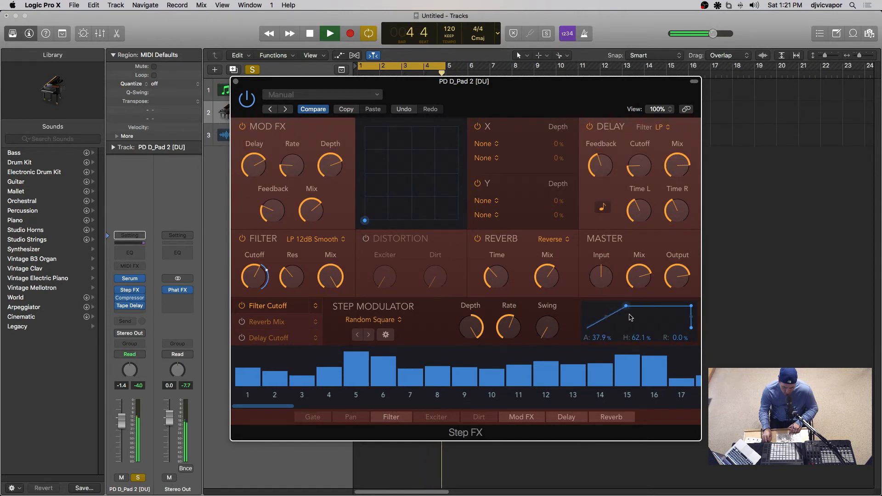
Set the Filter Cutoff modulator's envelope to 0% attack and 53.1% hold, add some swing and adjust the step rate.
drag(631, 317, 581, 319)
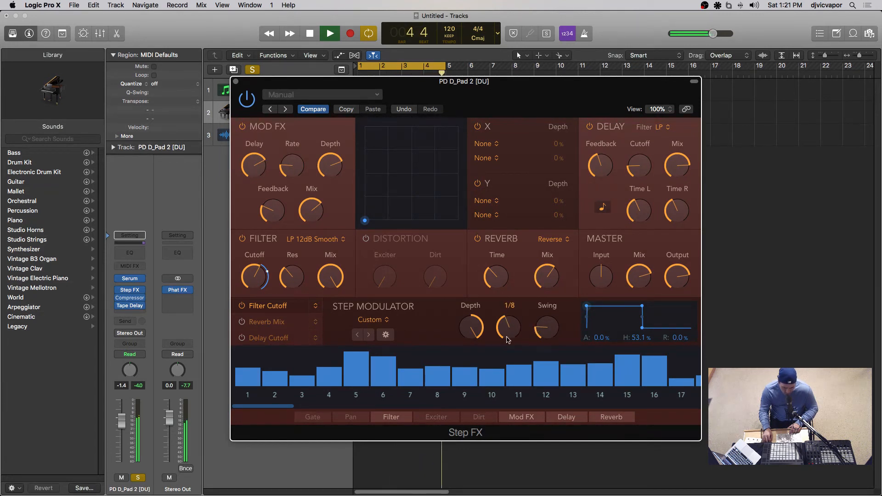
drag(507, 340, 508, 348)
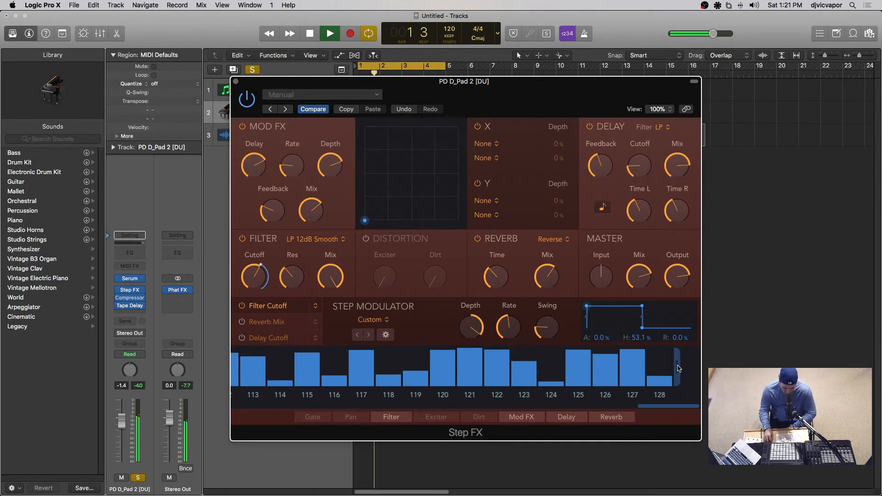
Shorten the Filter Cutoff step pattern from its end until it is 49 steps long.
drag(365, 372, 375, 344)
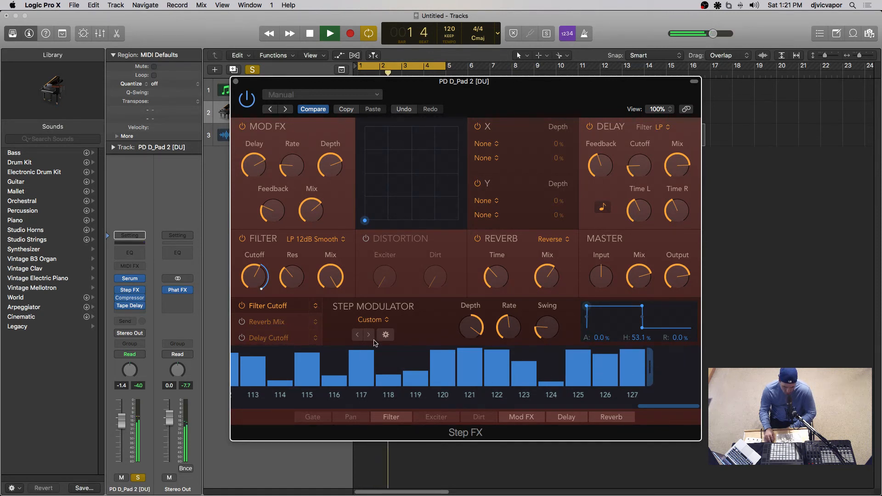
drag(618, 368, 645, 366)
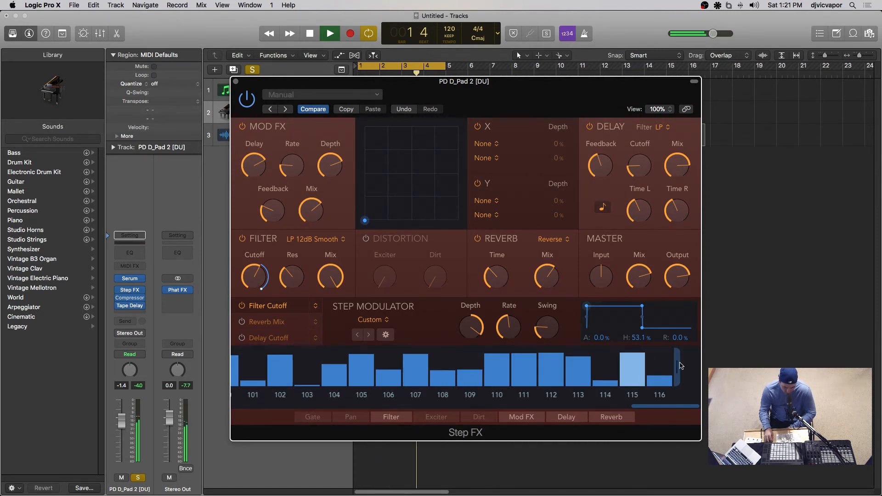
drag(461, 374, 444, 375)
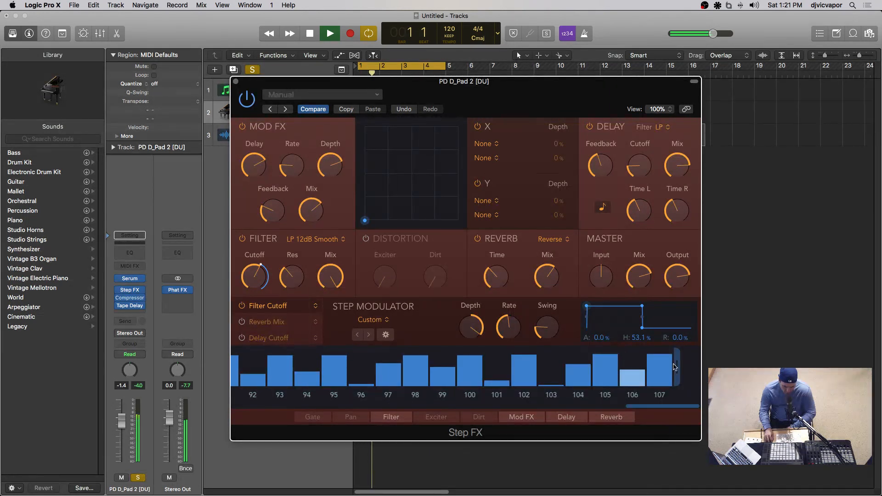
drag(376, 364, 362, 366)
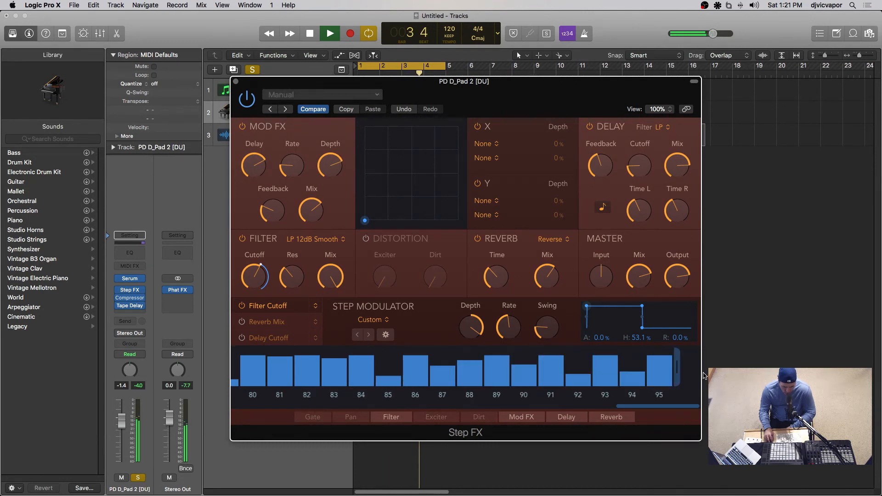
drag(481, 373, 378, 367)
mouse_move(234, 365)
mouse_down()
mouse_move(242, 360)
mouse_move(233, 365)
mouse_up()
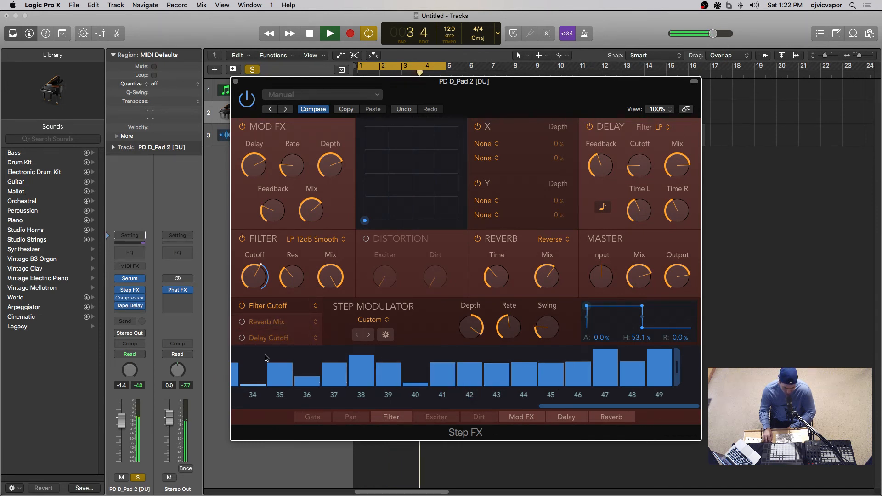
Examine the Reverb Mix and Delay Cutoff step patterns and return to the Filter Cutoff pattern.
click(276, 322)
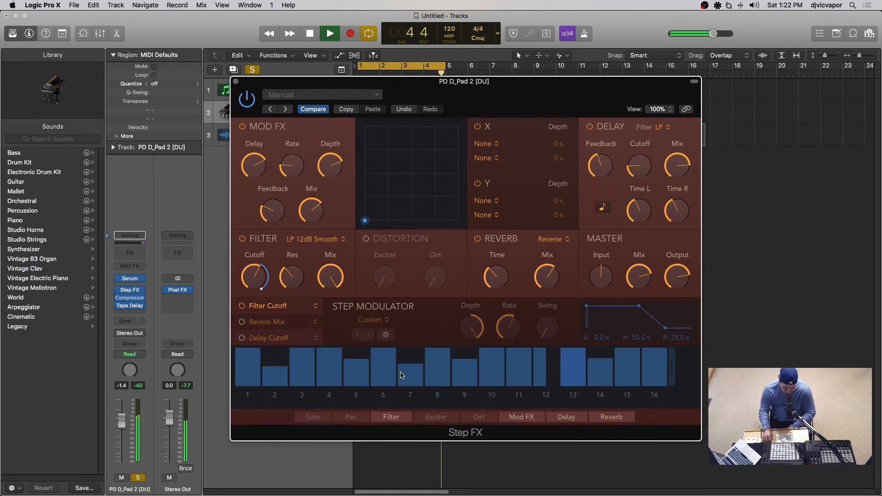
click(278, 339)
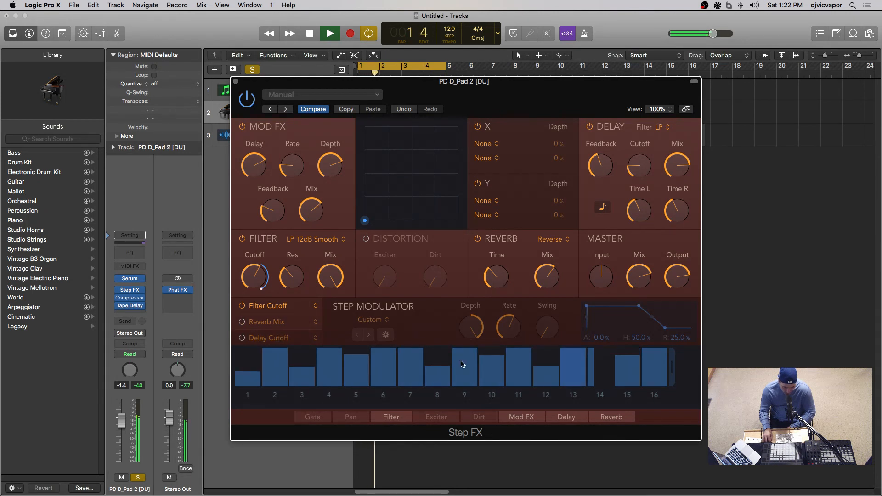
click(276, 306)
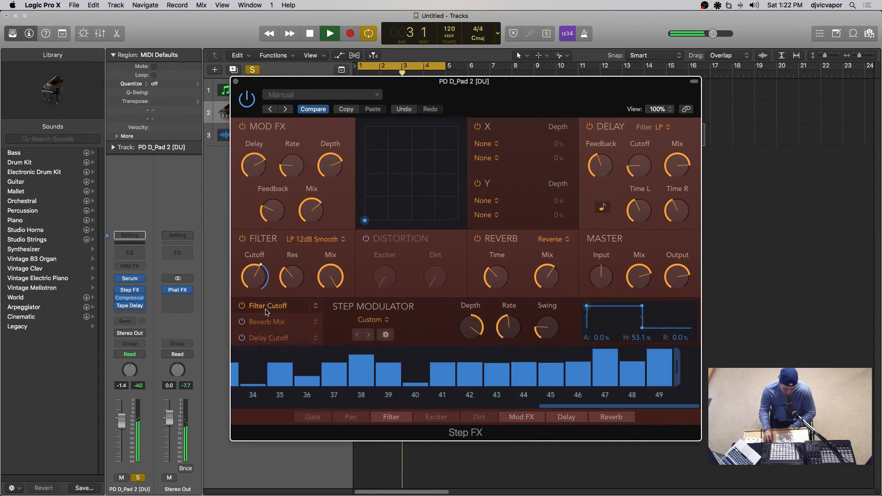
Enable the Delay Cutoff and Reverb Mix step modulators alongside Filter Cutoff.
click(242, 338)
click(242, 323)
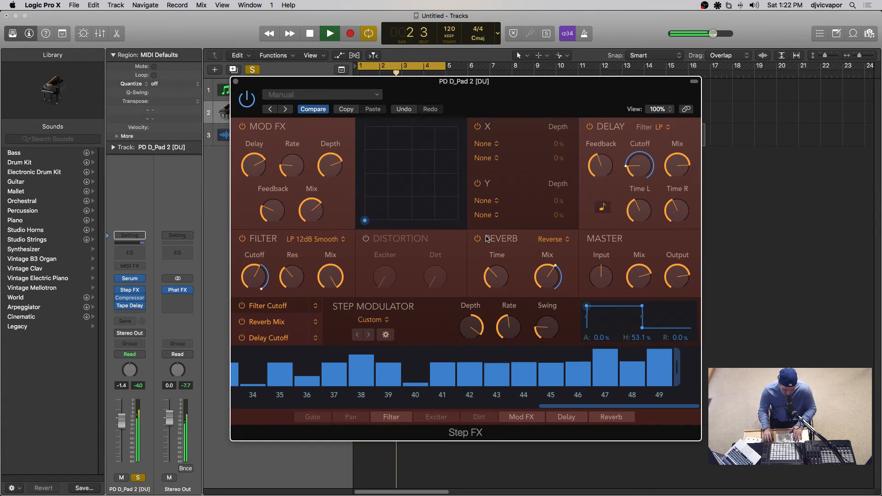
Switch to the OBS recording window.
key(ctrl+Up)
click(254, 196)
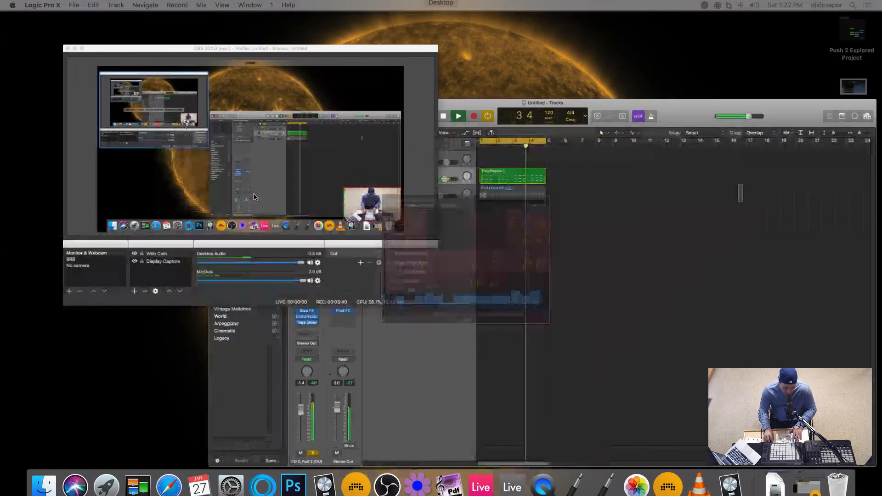